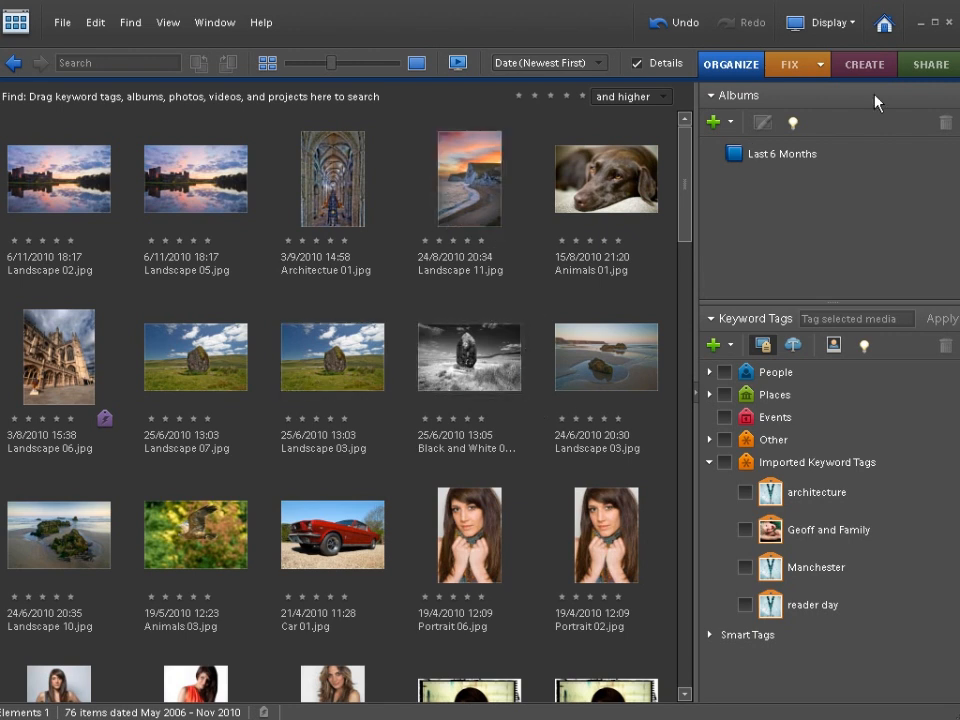
# - Start a new online album for sharing to Photoshop Showcase and name it Landscapes
pyautogui.click(911, 68)
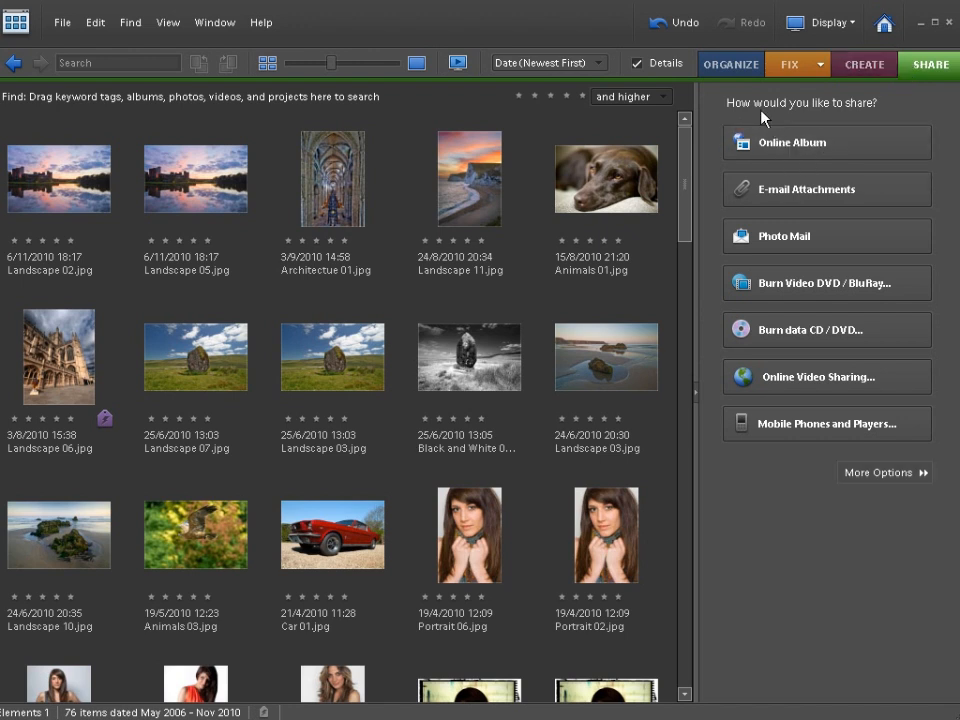
pyautogui.click(862, 474)
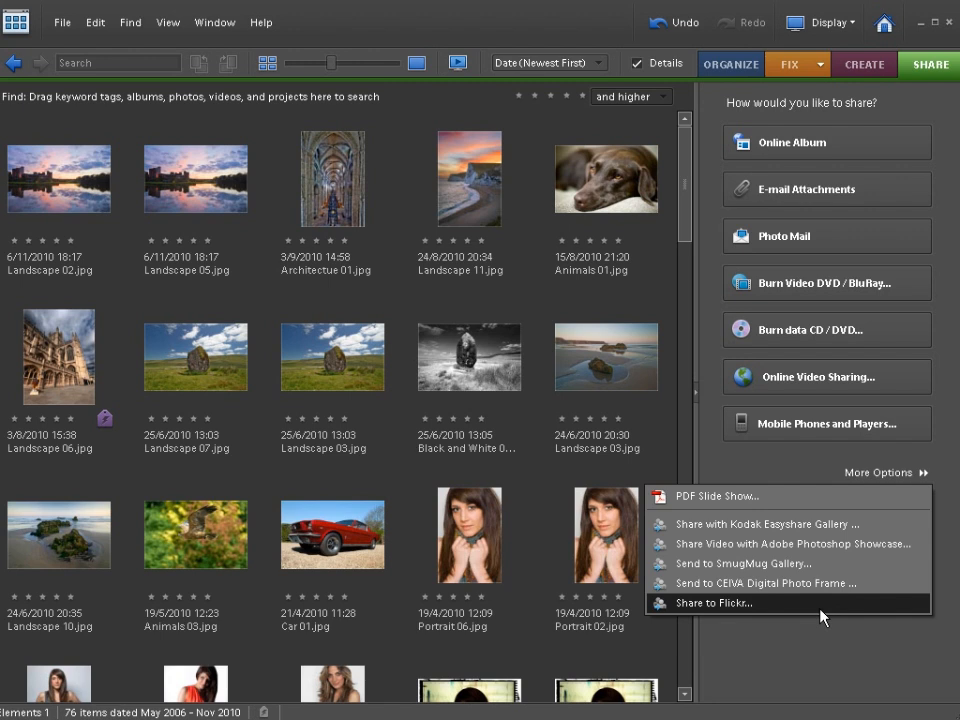
pyautogui.click(890, 112)
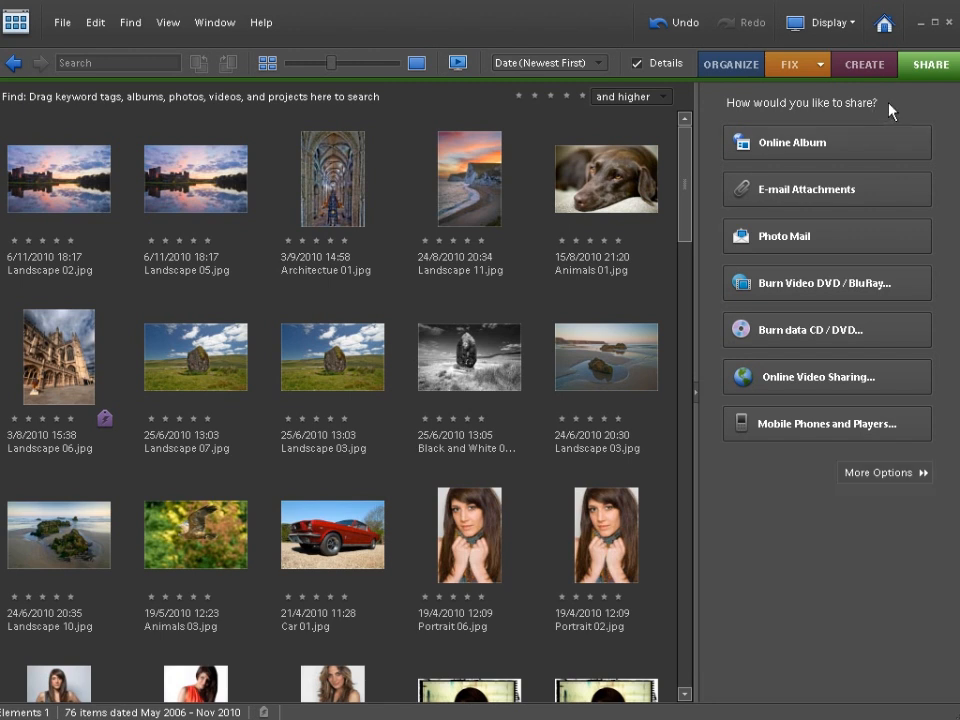
pyautogui.click(781, 146)
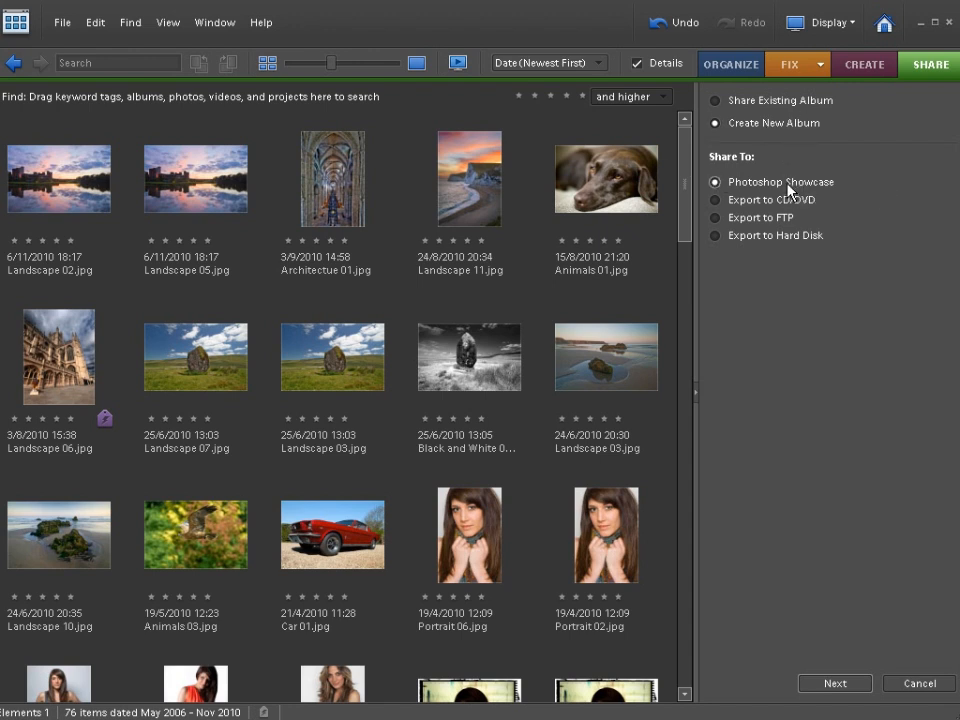
pyautogui.click(835, 685)
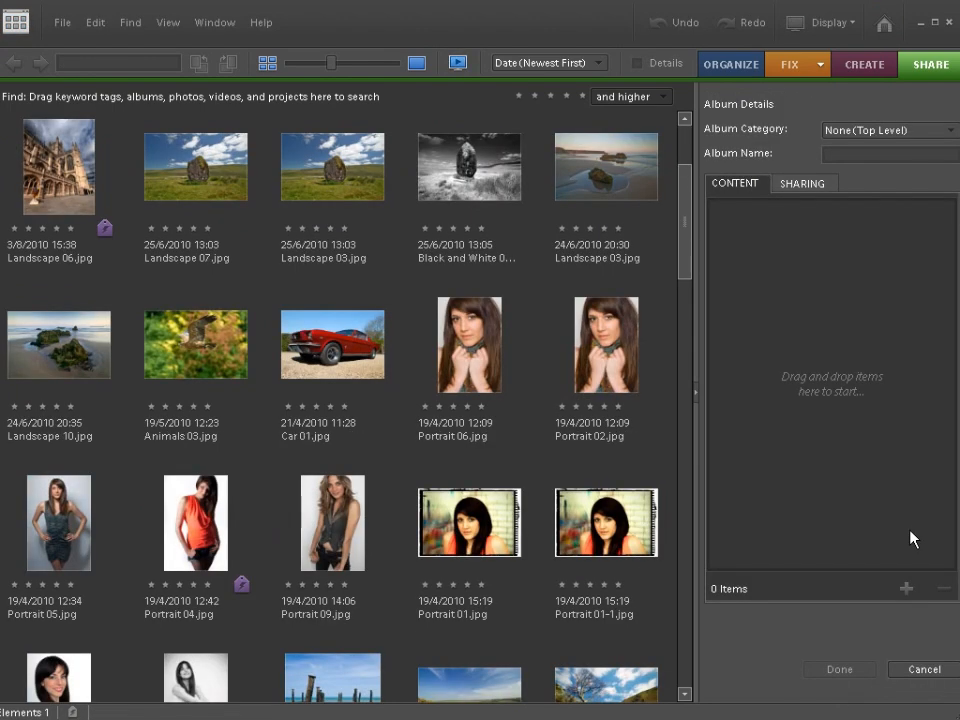
pyautogui.click(846, 155)
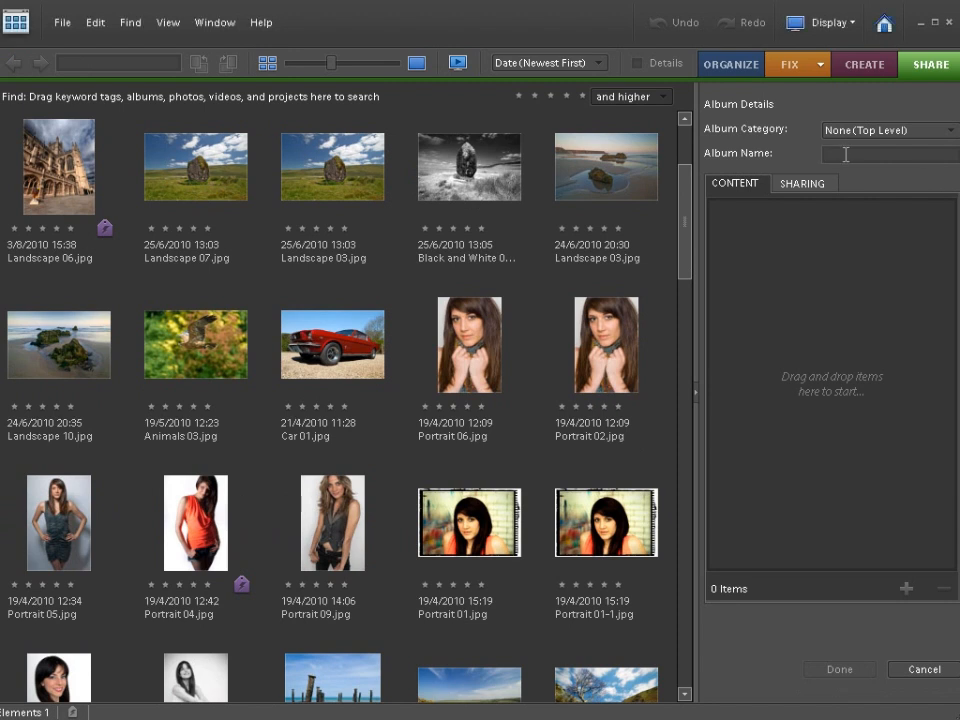
pyautogui.write('Landscapes')
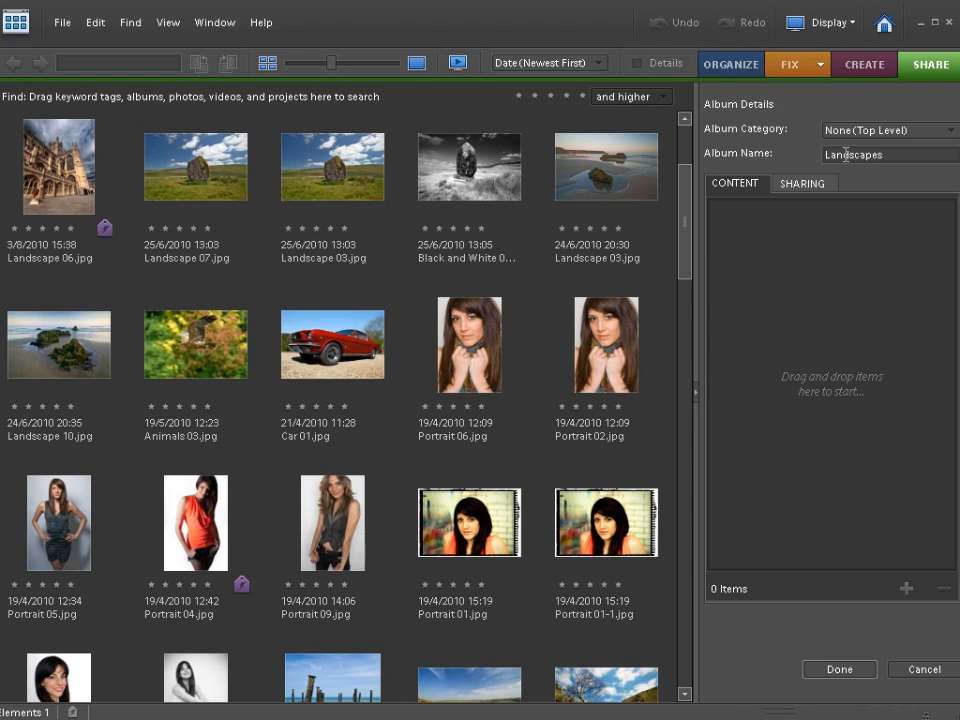
# - Add Landscape 07, the black-and-white standing stone, the beach photo Landscape 03 and Landscape 10 to the album
pyautogui.moveTo(197, 165); pyautogui.dragTo(785, 300)
pyautogui.moveTo(469, 180); pyautogui.dragTo(840, 290)
pyautogui.moveTo(587, 193); pyautogui.dragTo(866, 351)
pyautogui.click(118, 369)
pyautogui.moveTo(258, 348); pyautogui.dragTo(761, 317)
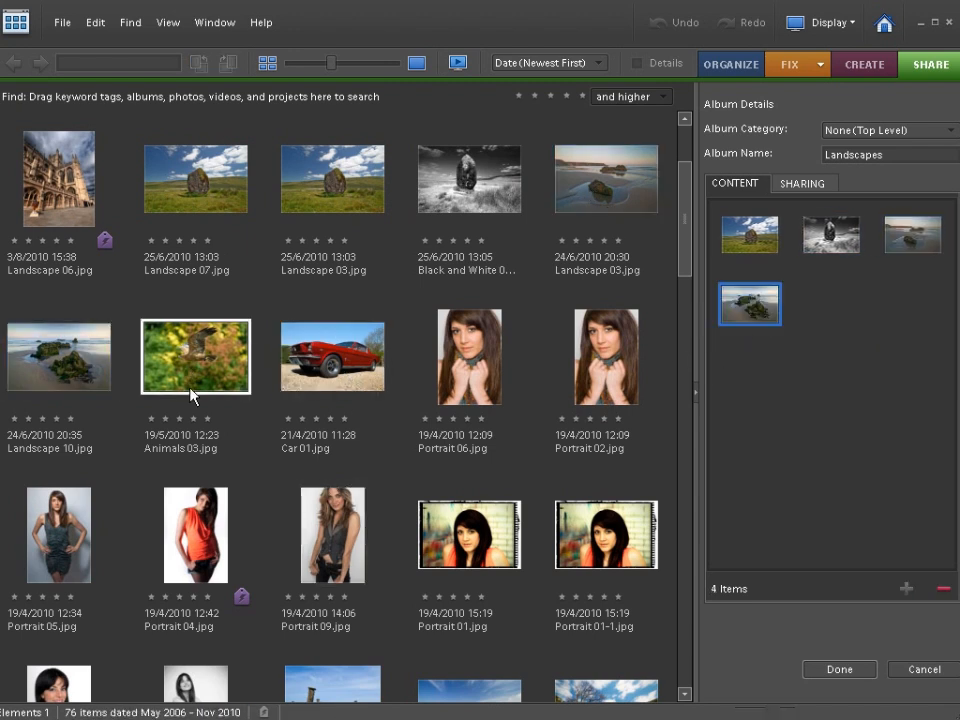
# - Add Landscape 09, the green-hills Landscape 04, Landscape 01, the portrait-format lighthouse photo and the black-and-white hill photo to the album
pyautogui.moveTo(684, 252); pyautogui.dragTo(686, 336)
pyautogui.moveTo(335, 310); pyautogui.dragTo(903, 330)
pyautogui.moveTo(452, 321); pyautogui.dragTo(885, 306)
pyautogui.moveTo(600, 310); pyautogui.dragTo(750, 373)
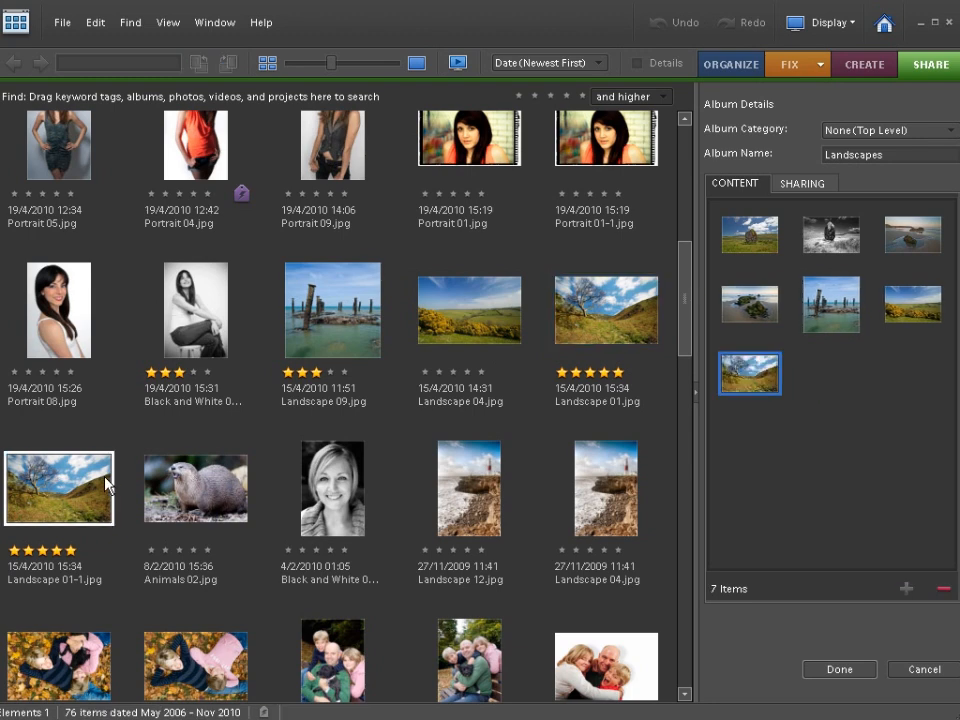
pyautogui.moveTo(458, 500); pyautogui.dragTo(828, 400)
pyautogui.moveTo(681, 343); pyautogui.dragTo(681, 520)
pyautogui.moveTo(606, 520); pyautogui.dragTo(887, 365)
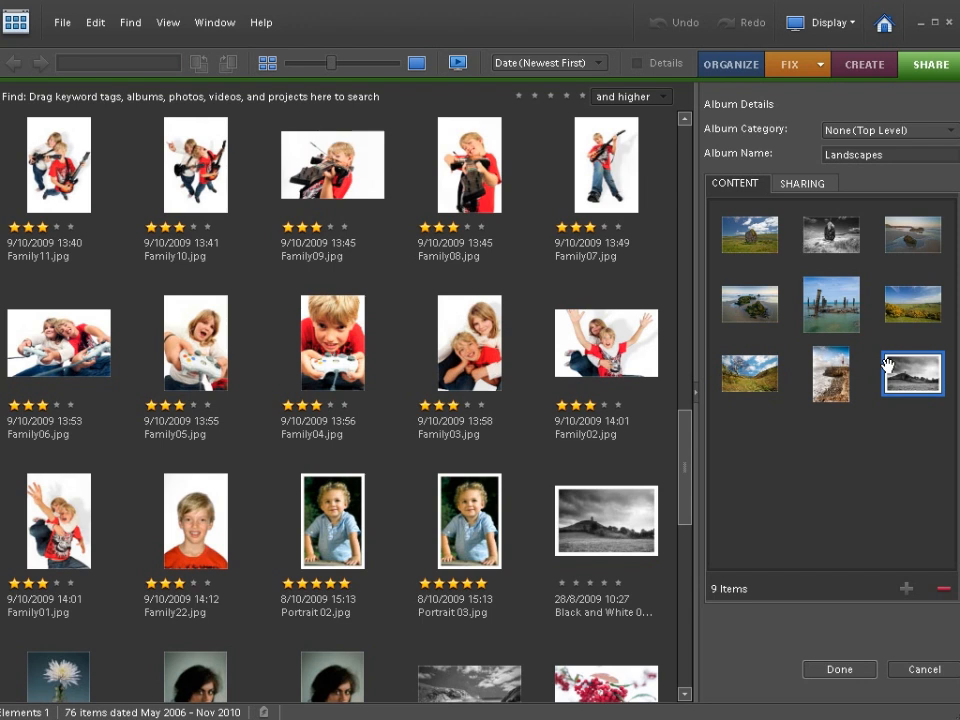
# - Open the album's sharing settings and preview several enlarged photos in the gallery template, returning to the overview
pyautogui.click(797, 184)
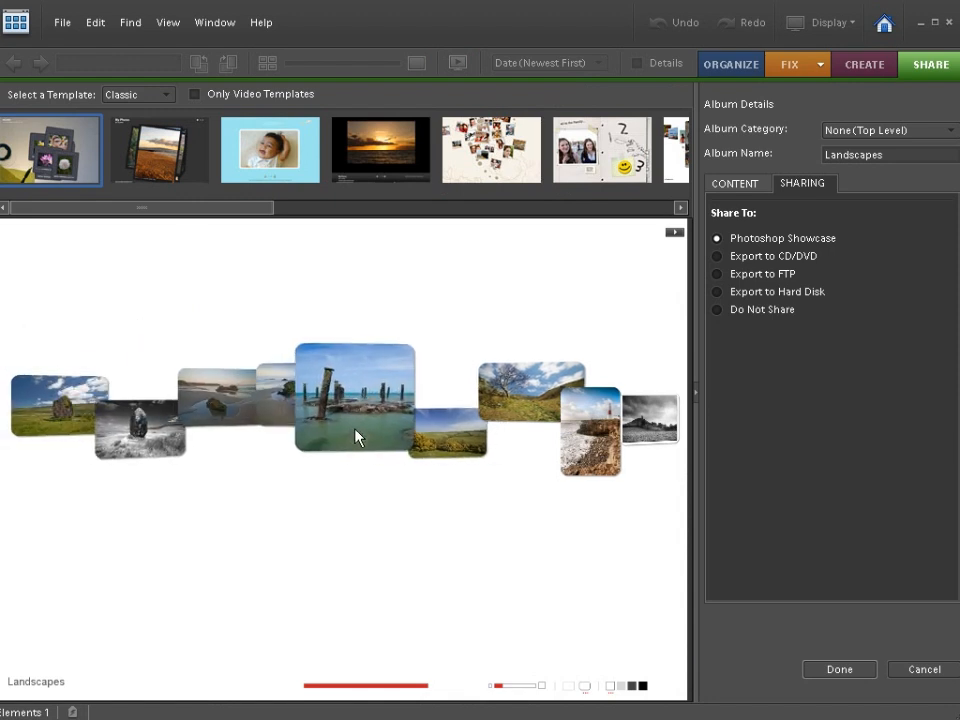
pyautogui.click(199, 426)
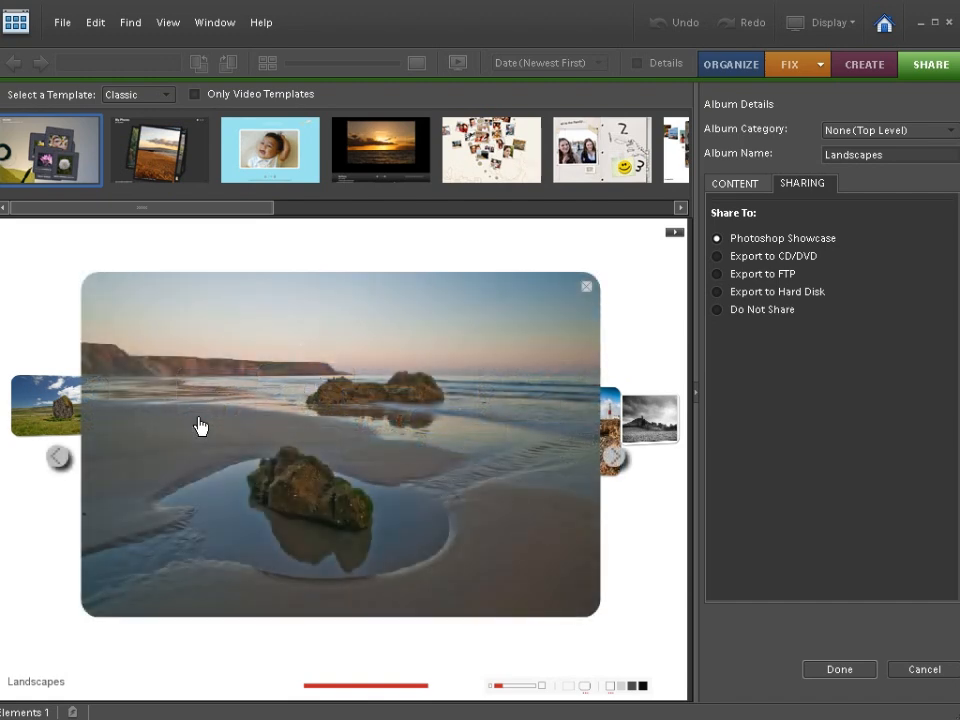
pyautogui.click(614, 466)
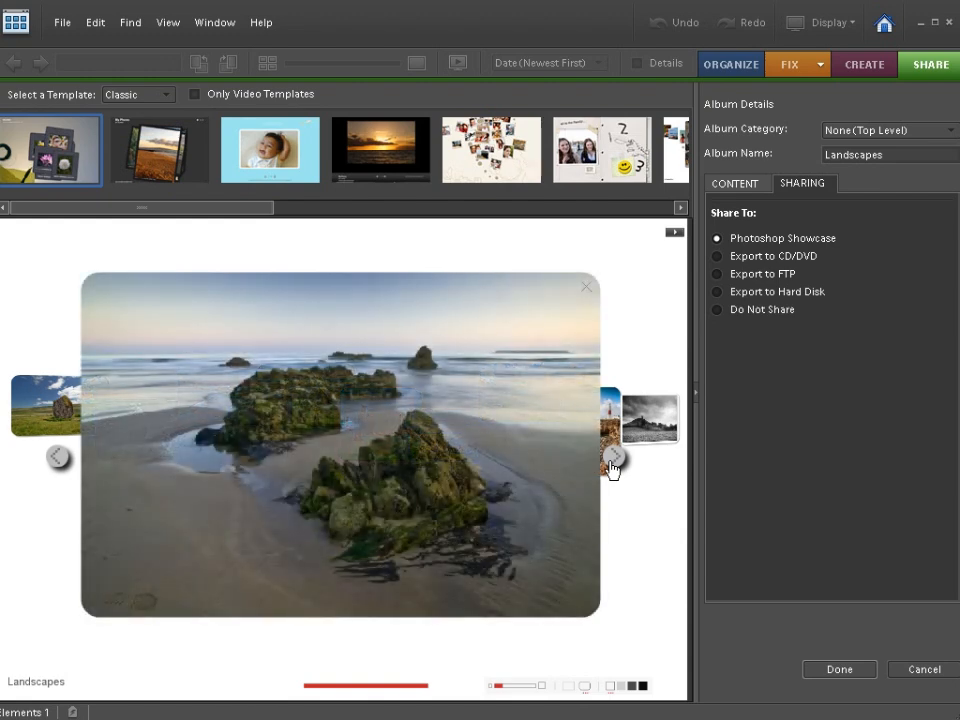
pyautogui.click(613, 466)
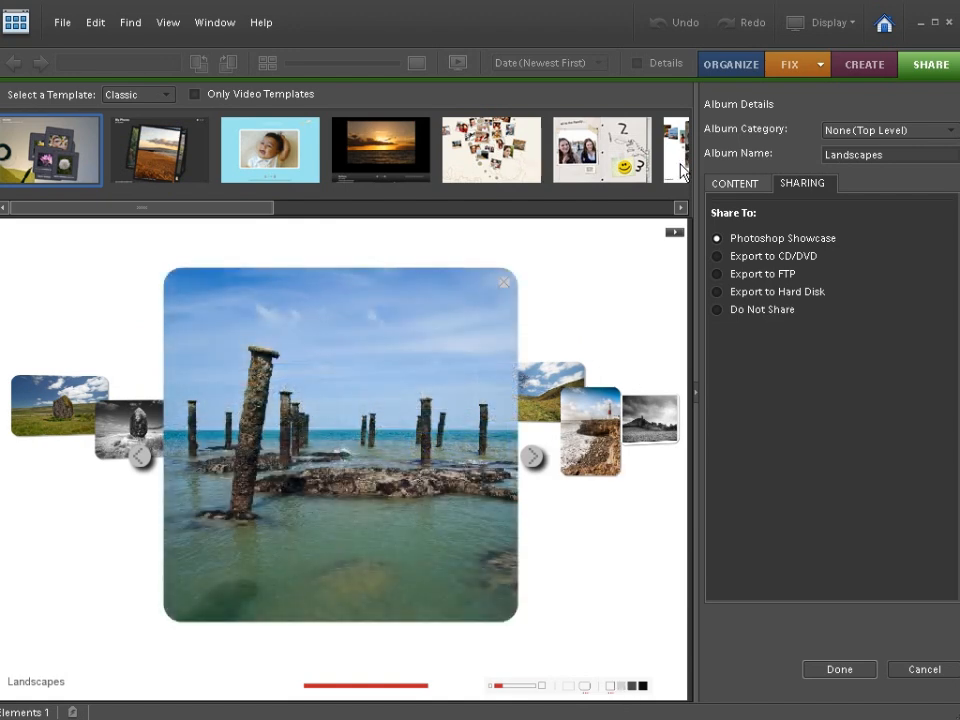
pyautogui.click(502, 287)
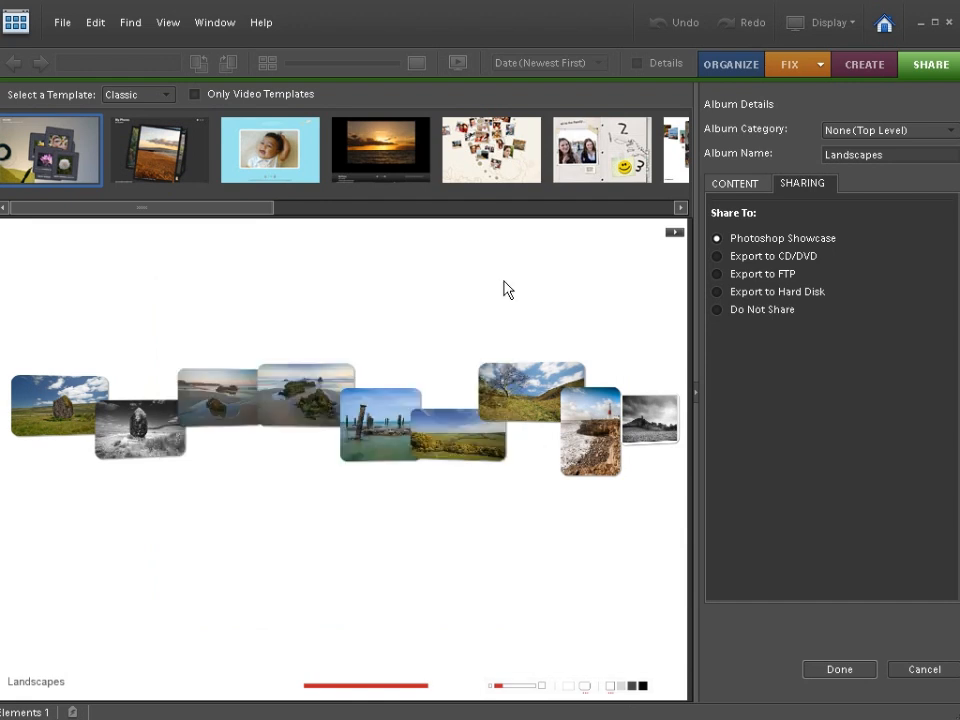
# - Set the gallery background to light grey and review the template choices, keeping the Classic category
pyautogui.click(620, 686)
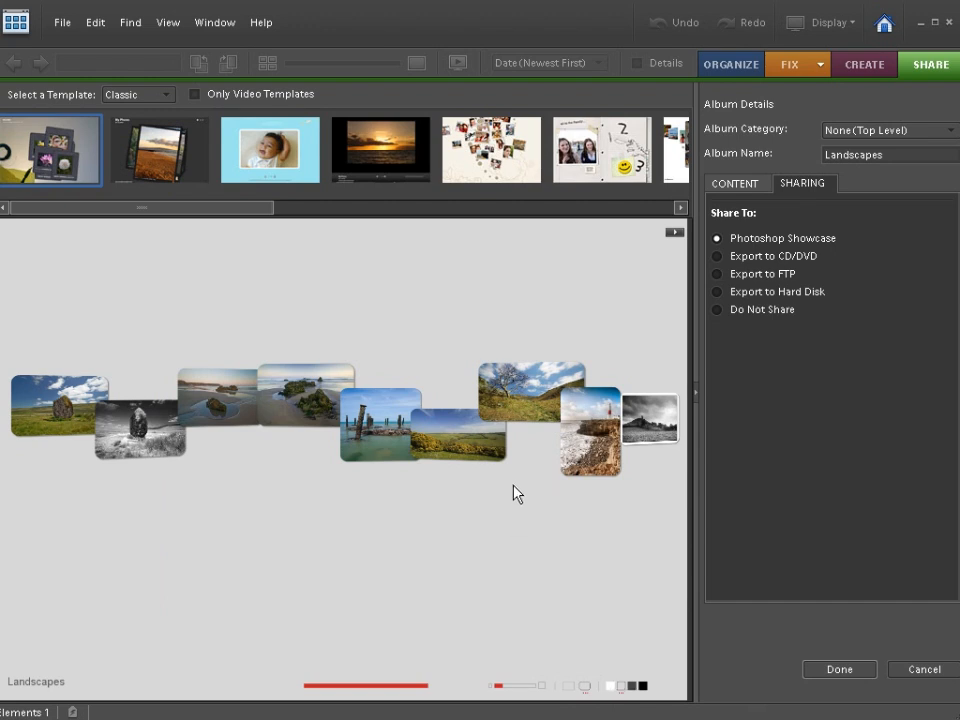
pyautogui.moveTo(519, 157)
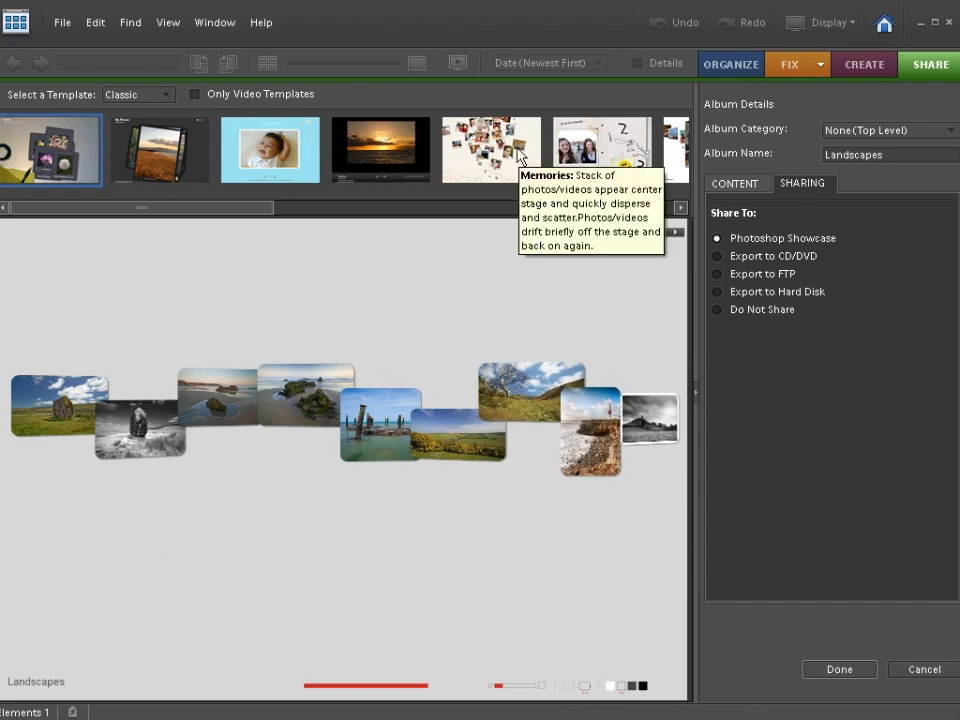
pyautogui.moveTo(413, 153)
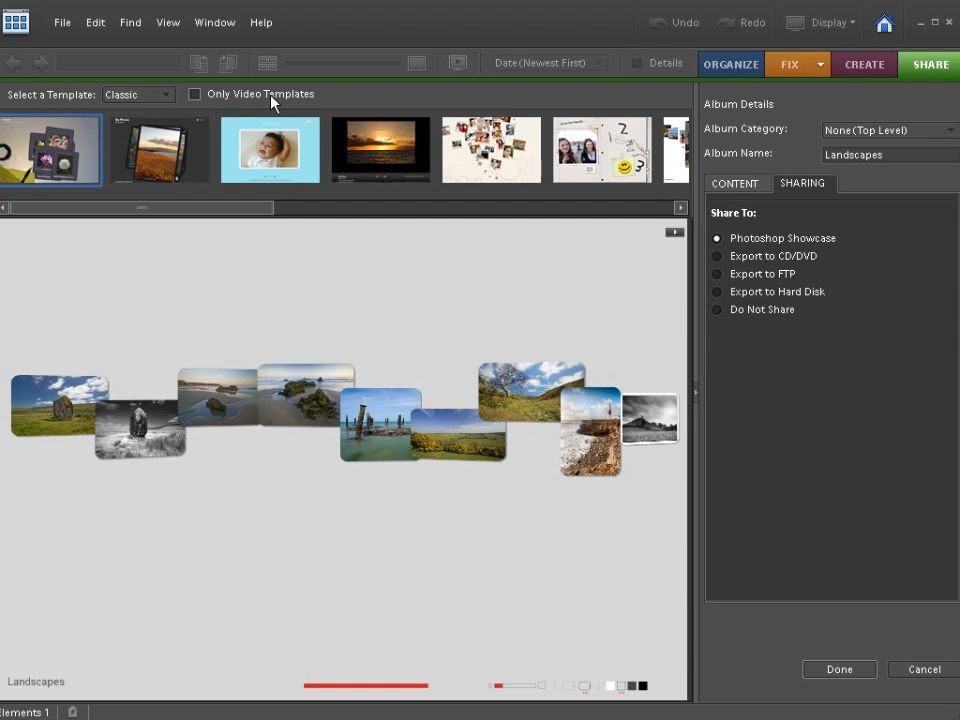
pyautogui.click(157, 100)
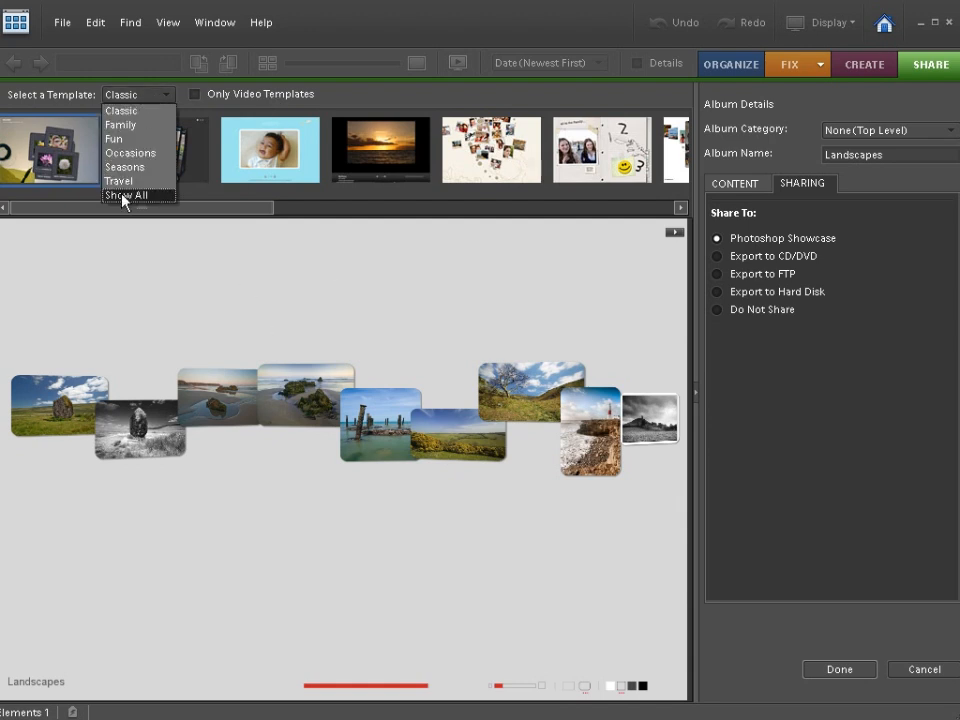
pyautogui.click(155, 111)
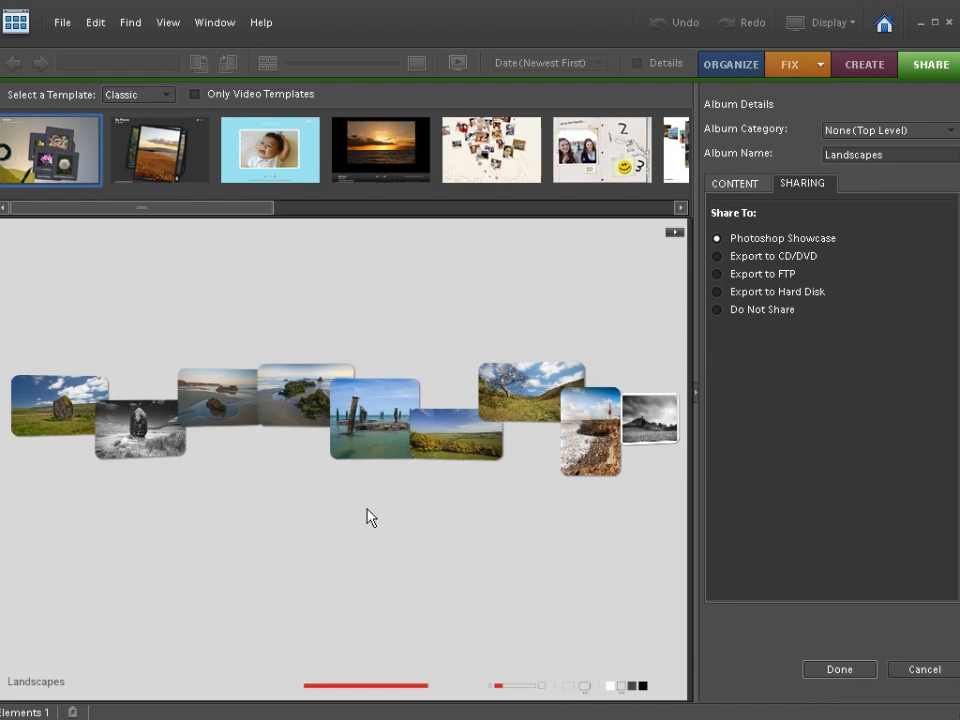
# - Finish the album setup and log in to Photoshop Showcase with the account password
pyautogui.click(837, 670)
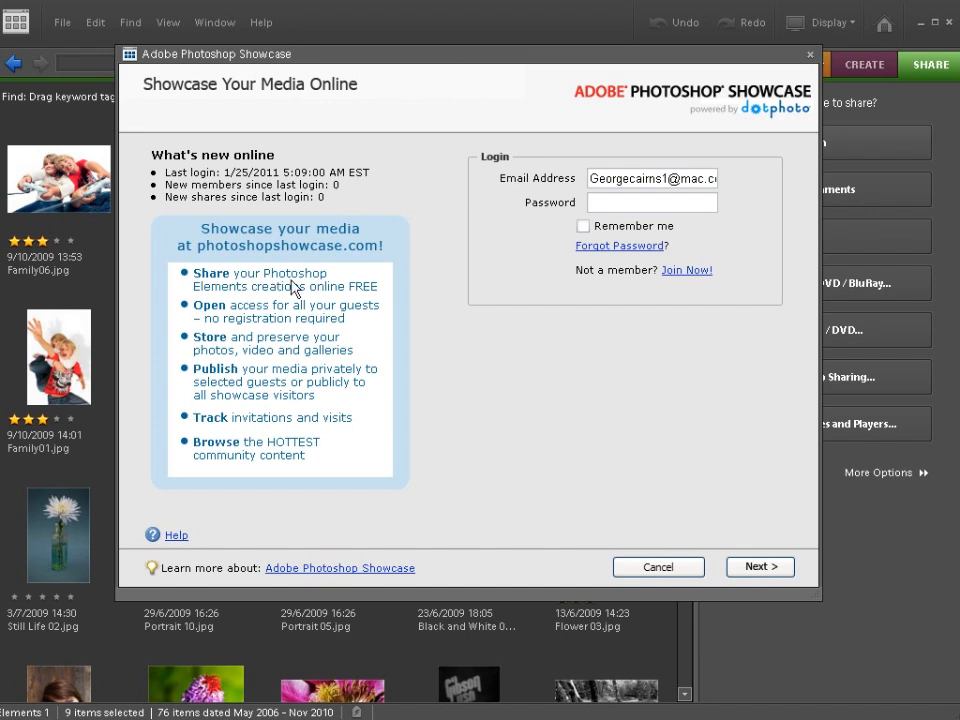
pyautogui.click(632, 203)
pyautogui.write('*******')
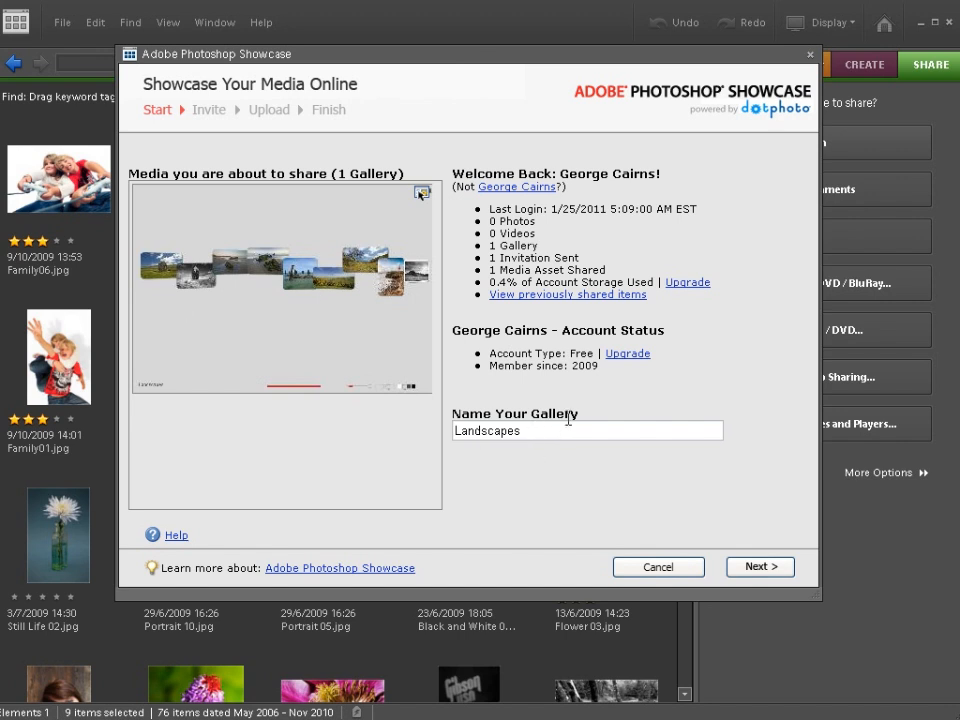
# - Accept Landscapes as the gallery name, invite the contact in the address book and upload the gallery
pyautogui.click(752, 567)
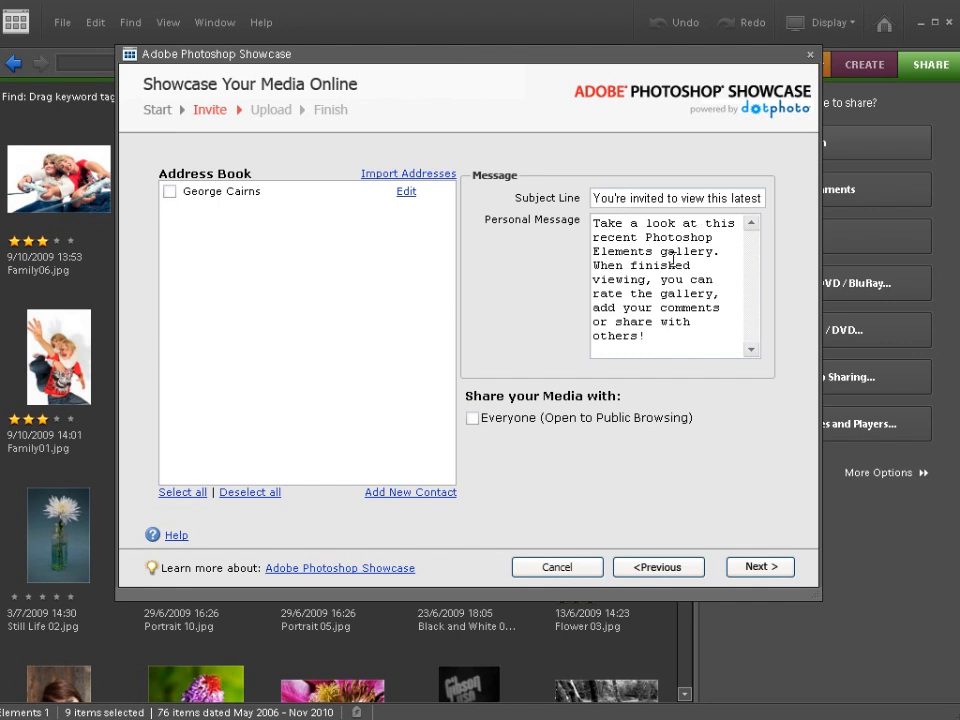
pyautogui.click(169, 192)
pyautogui.click(751, 570)
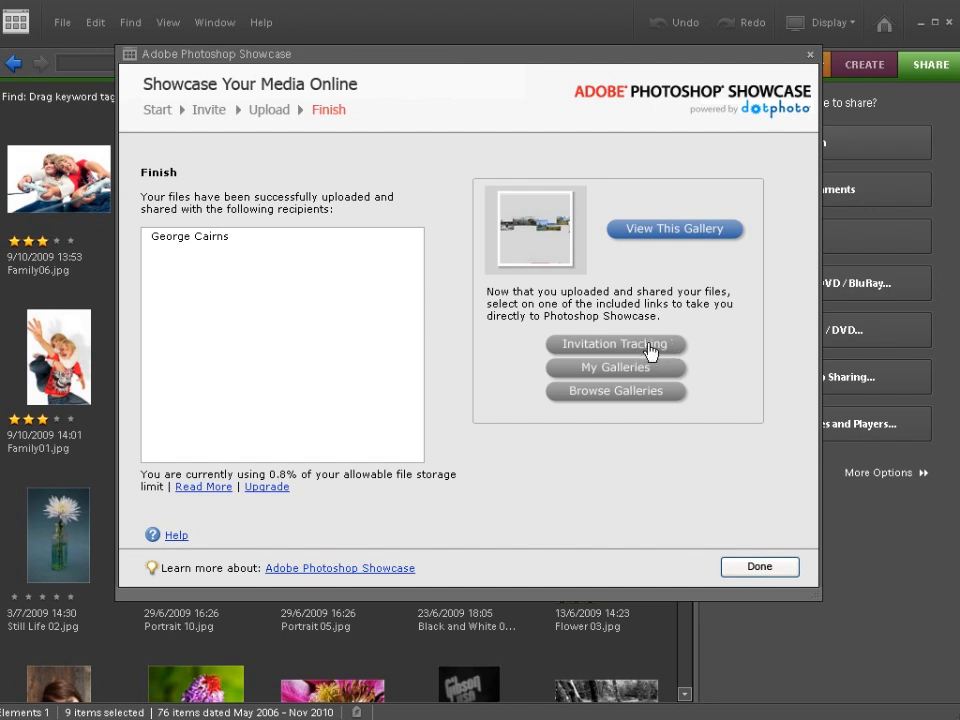
# - View the uploaded Landscapes gallery in the browser, play it and enlarge the photo of rocks on the beach
pyautogui.click(716, 234)
pyautogui.moveTo(707, 54); pyautogui.dragTo(583, 35)
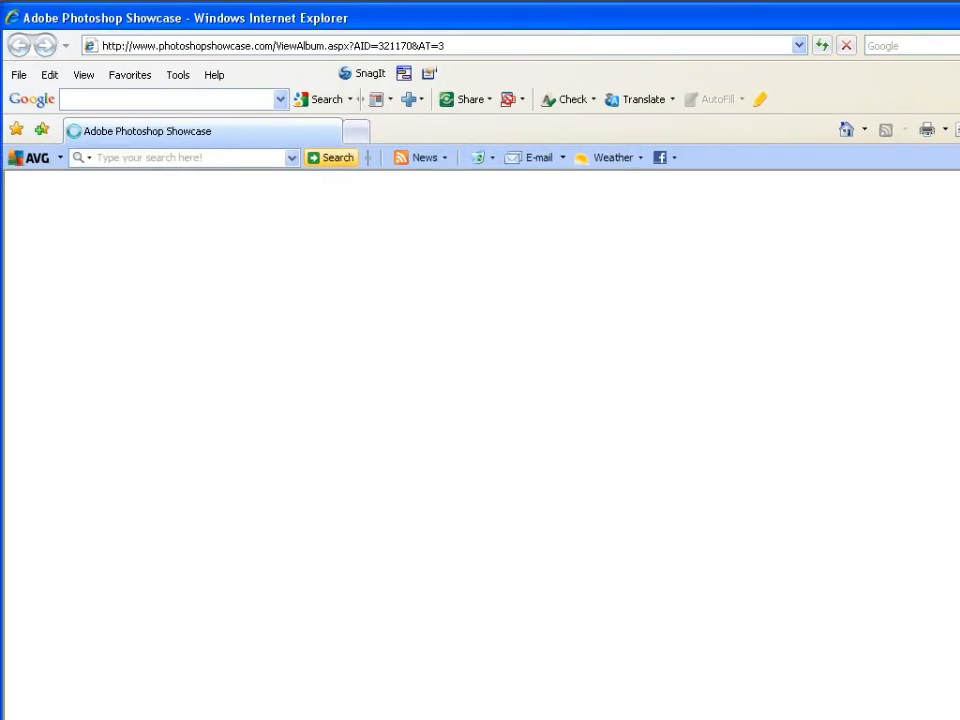
pyautogui.moveTo(959, 719); pyautogui.dragTo(950, 712)
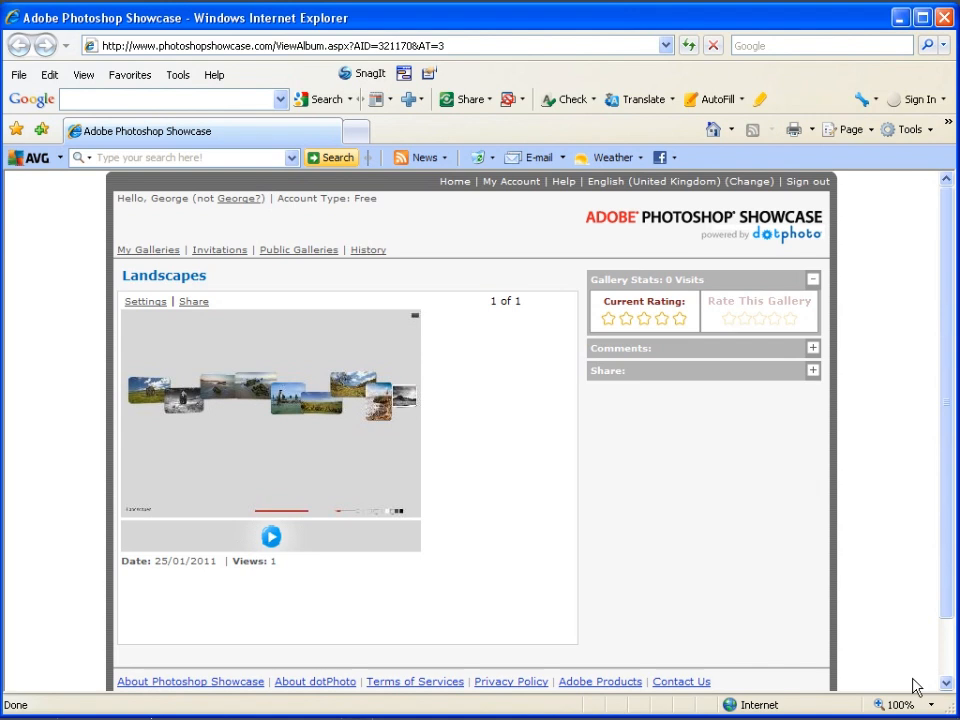
pyautogui.click(268, 541)
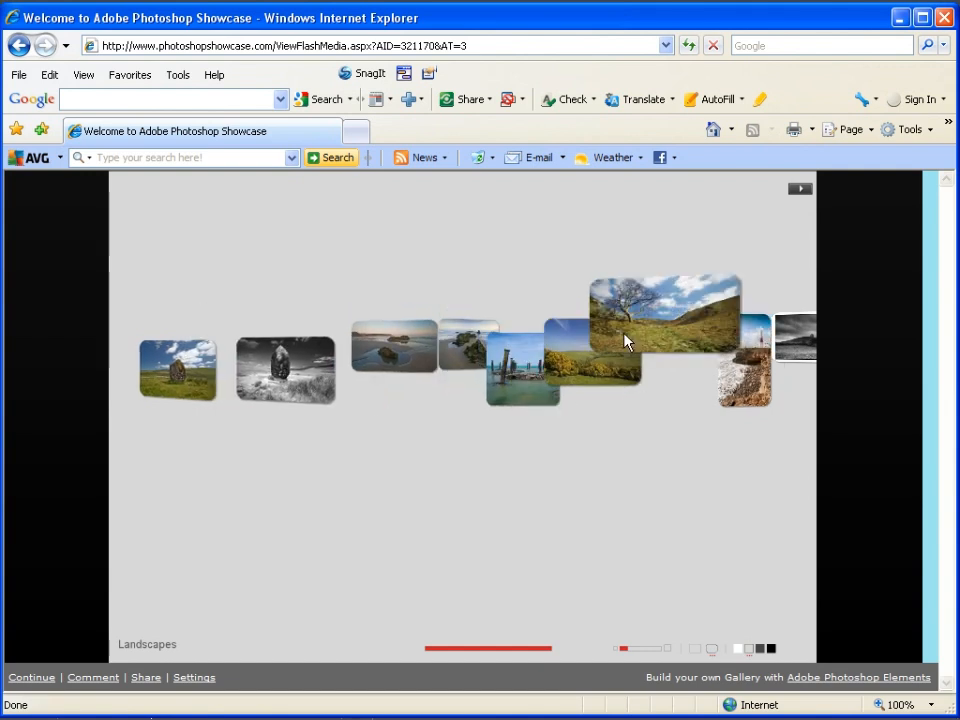
pyautogui.click(463, 344)
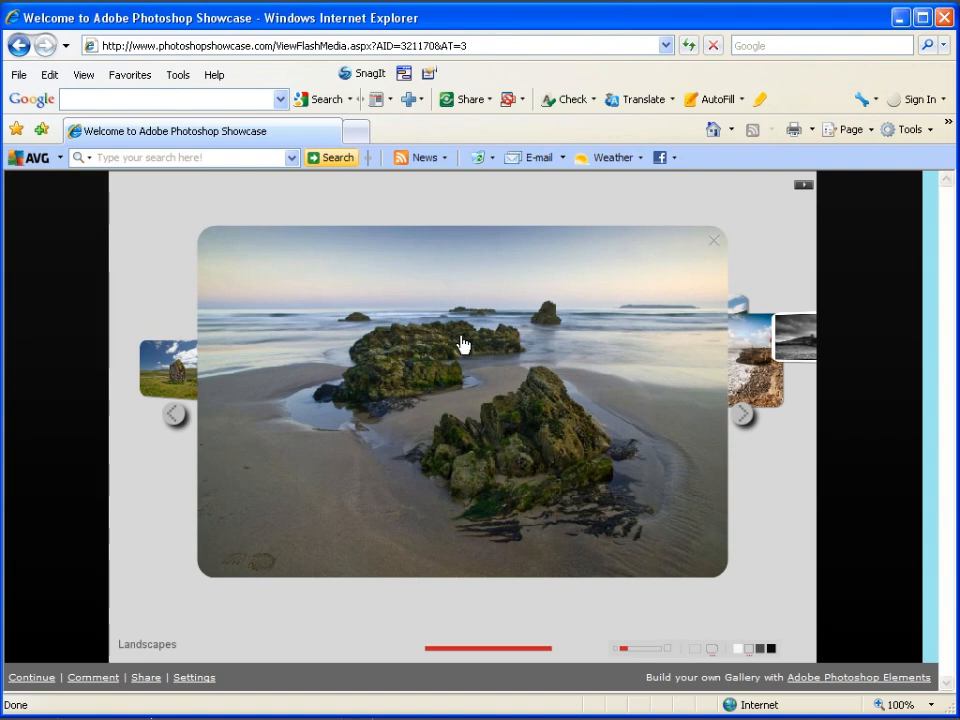
pyautogui.click(745, 422)
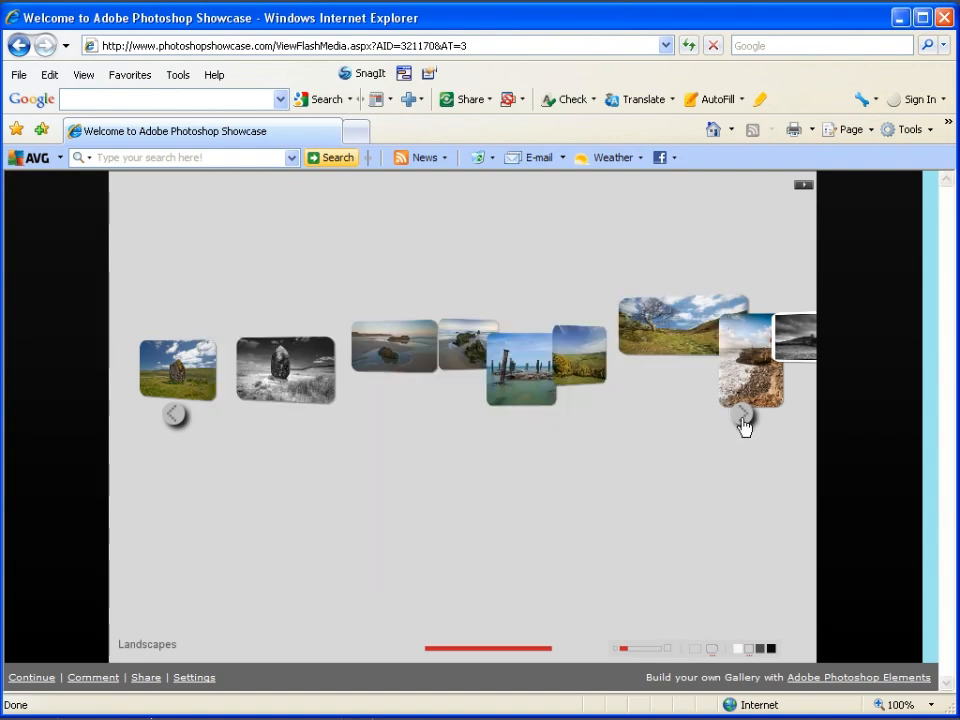